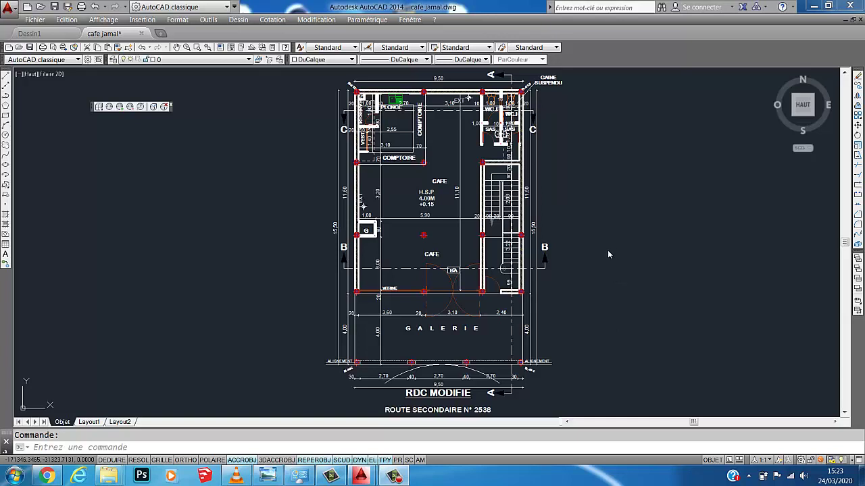
Turn on lineweight display and recentre the café plan 'RDC MODIFIE' in view
middle_click_drag(599, 241, 577, 236)
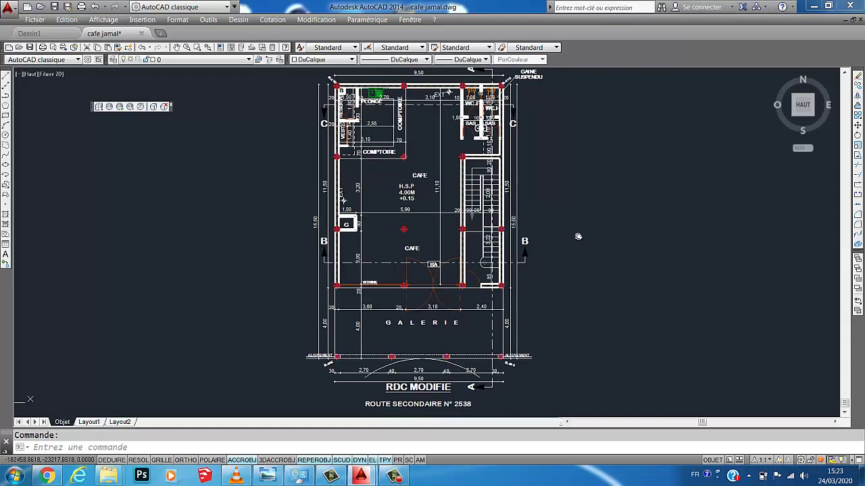
middle_click_drag(572, 293, 560, 304)
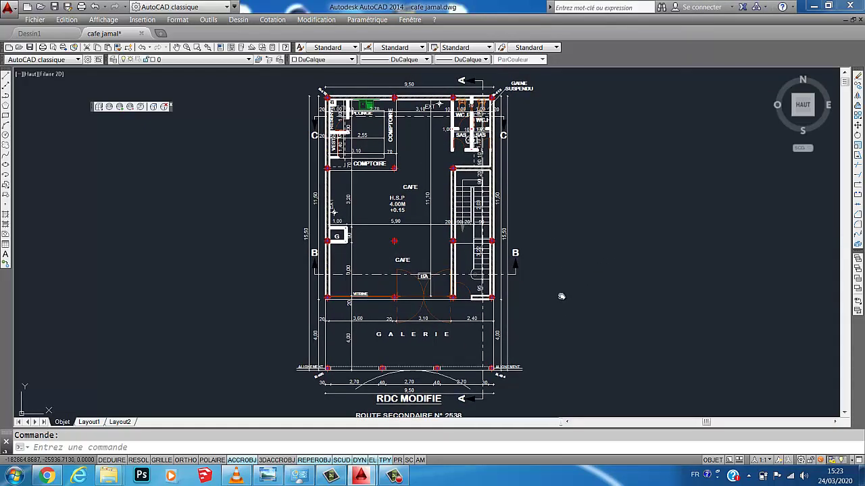
left_click(373, 460)
middle_click_drag(447, 307, 429, 299)
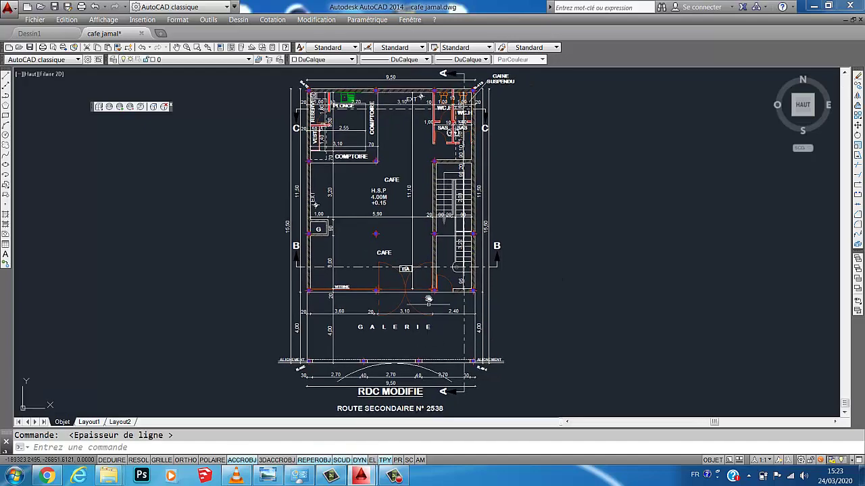
middle_click_drag(429, 258, 427, 274)
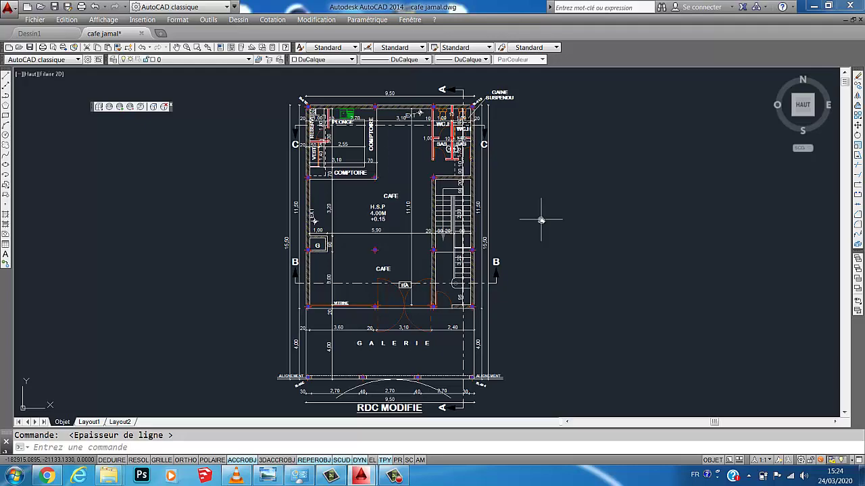
Switch to the blank Dessin1.dwg drawing and pan its empty area so the Y axis shows
left_click(810, 6)
mouse_move(361, 475)
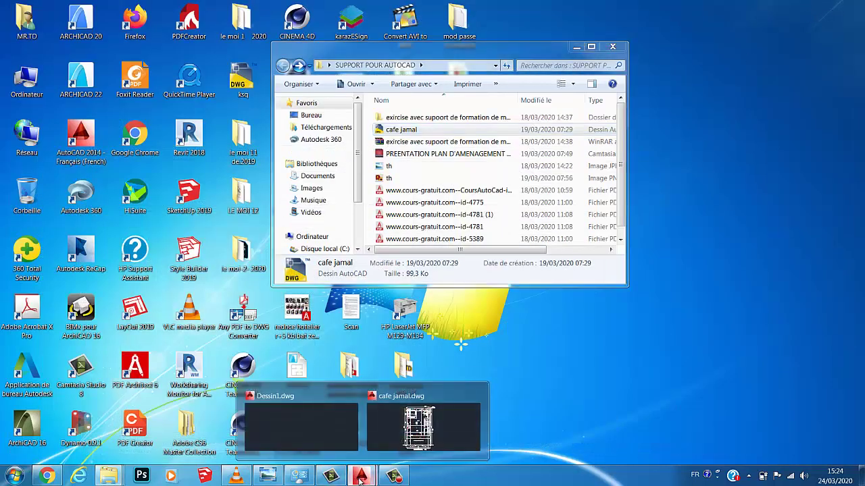
left_click(322, 443)
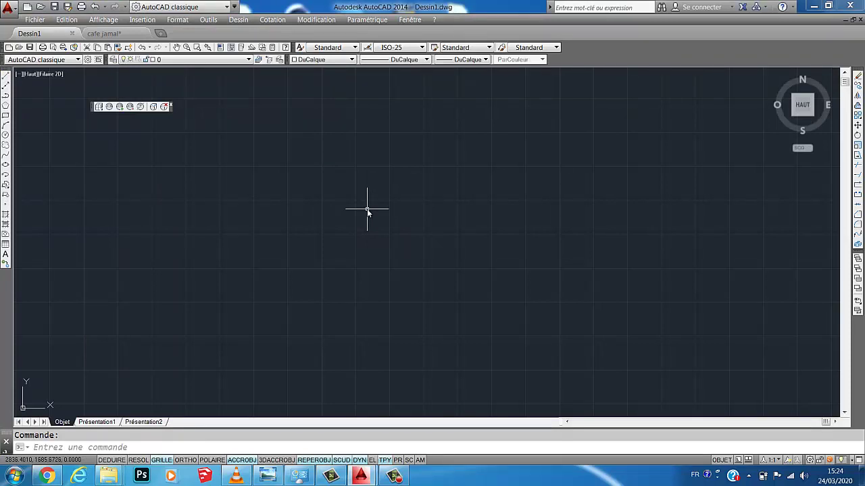
middle_click_drag(367, 209, 387, 173)
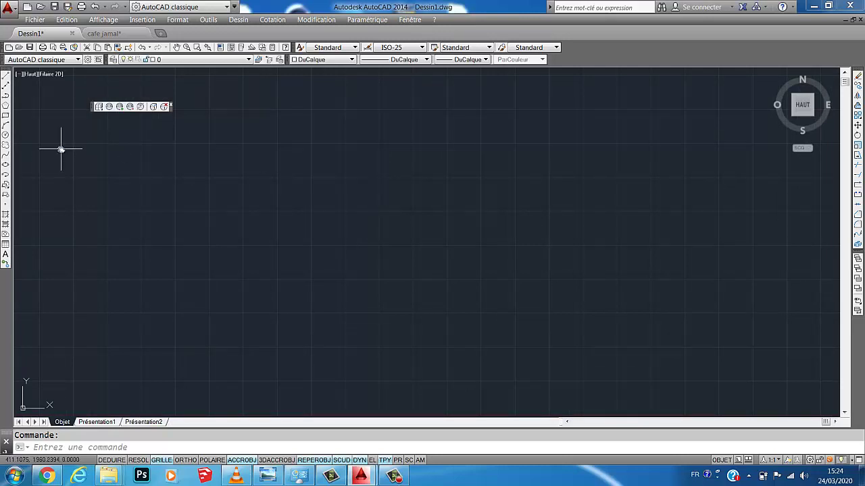
middle_click_drag(222, 166, 303, 182)
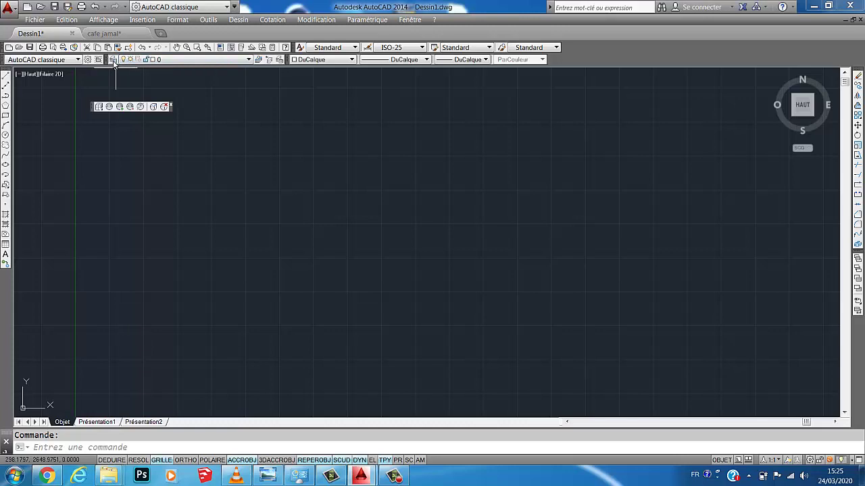
In the Layer Properties Manager, create a new layer named 'mur' alongside layer 0
left_click(114, 61)
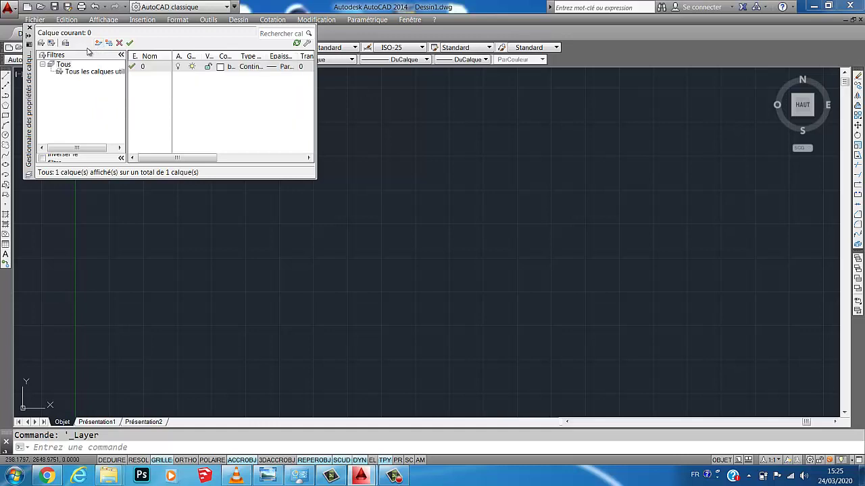
left_click(98, 44)
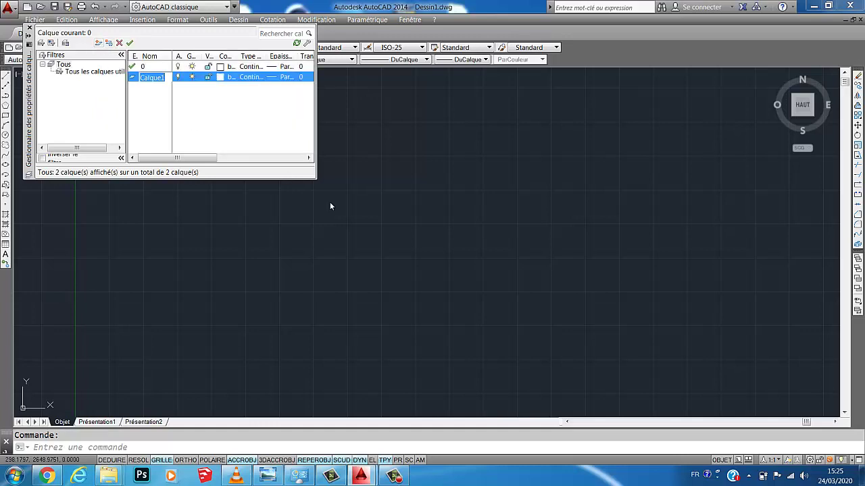
type("mu")
type("r")
mouse_move(220, 77)
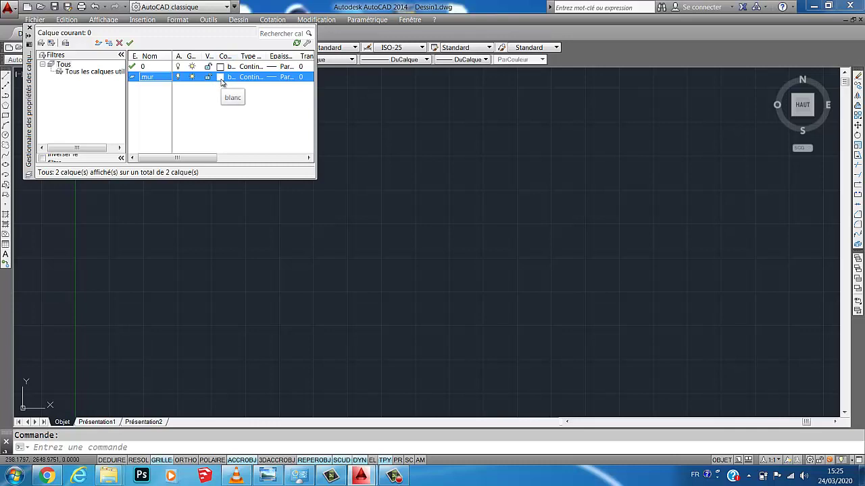
left_click(220, 77)
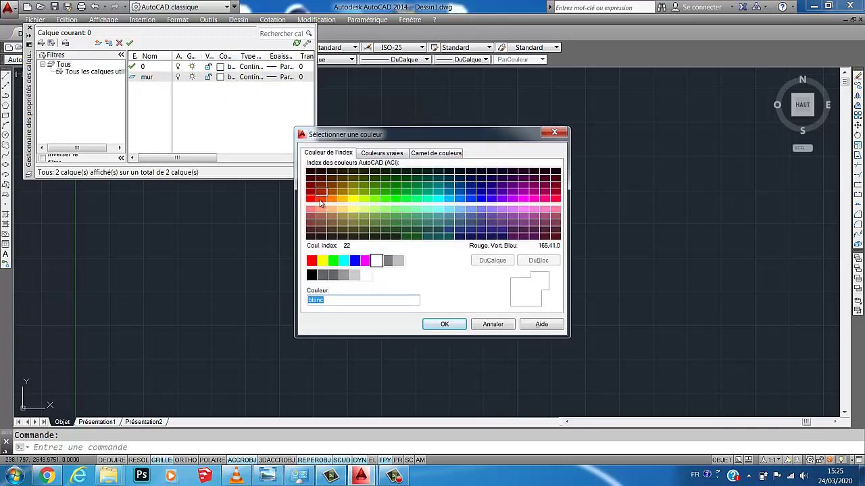
left_click(442, 324)
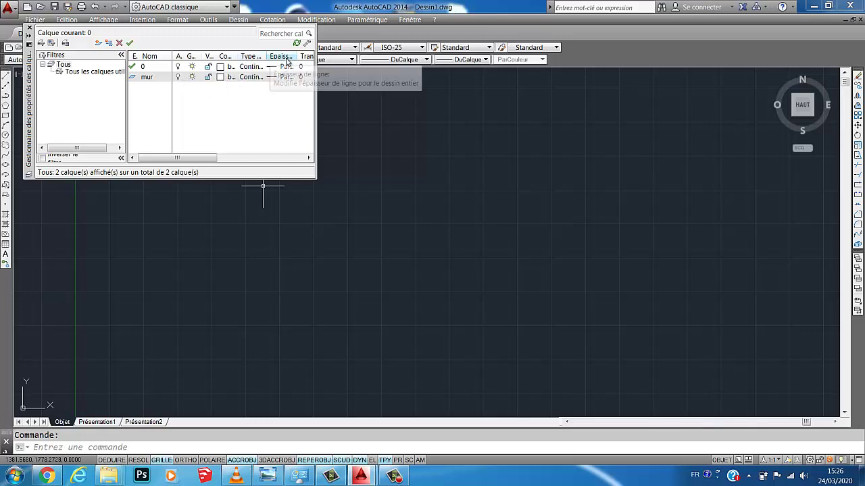
Review the layer list columns and set 'mur' as the current layer
mouse_move(215, 158)
left_mouse_down()
mouse_move(257, 165)
mouse_move(250, 162)
left_mouse_up()
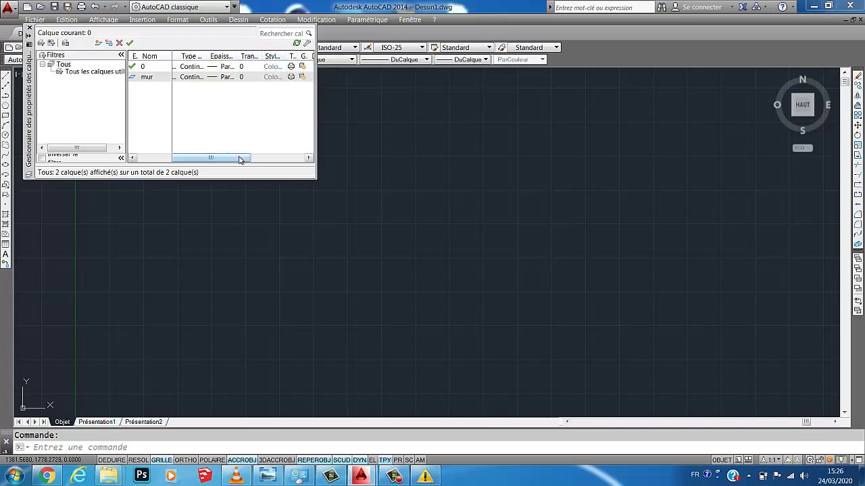
left_click_drag(239, 159, 195, 159)
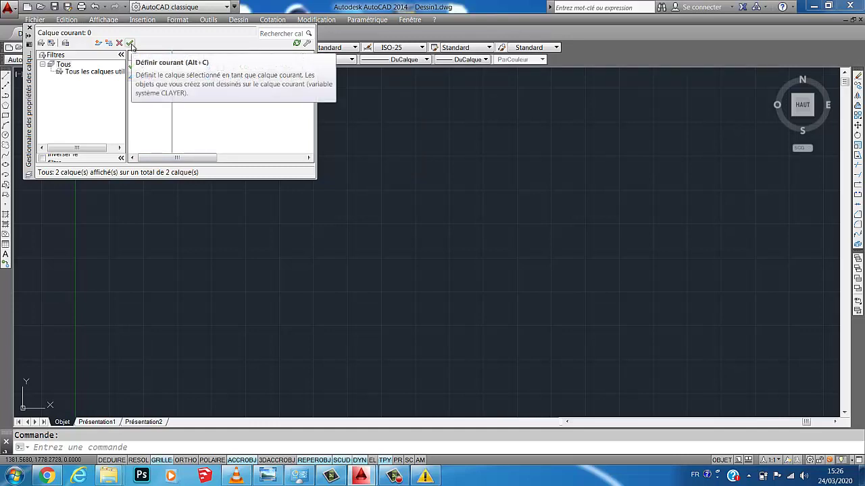
left_click(131, 44)
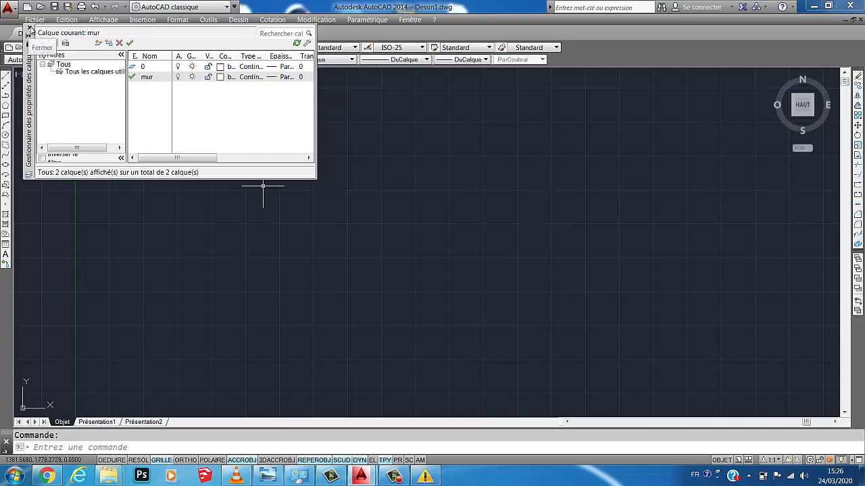
Close the Layer Properties Manager palette
left_click(30, 30)
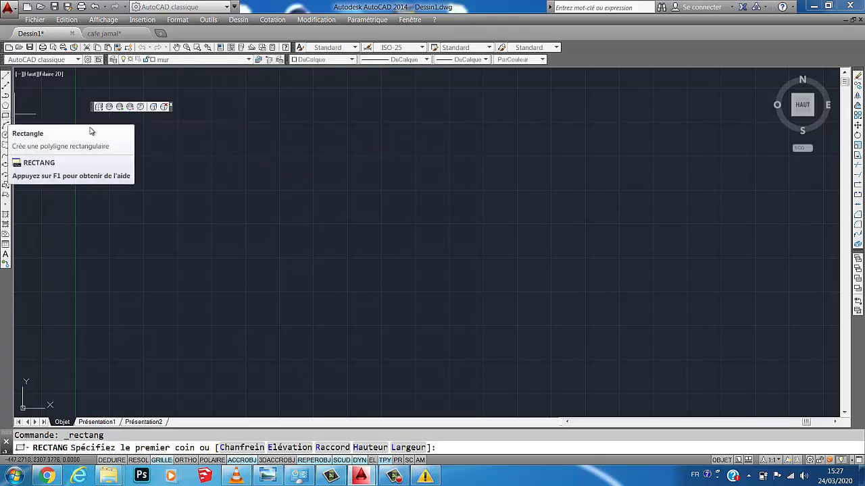
Draw a rectangle from a picked corner to @9.50,15.50 on layer mur
left_click(321, 130)
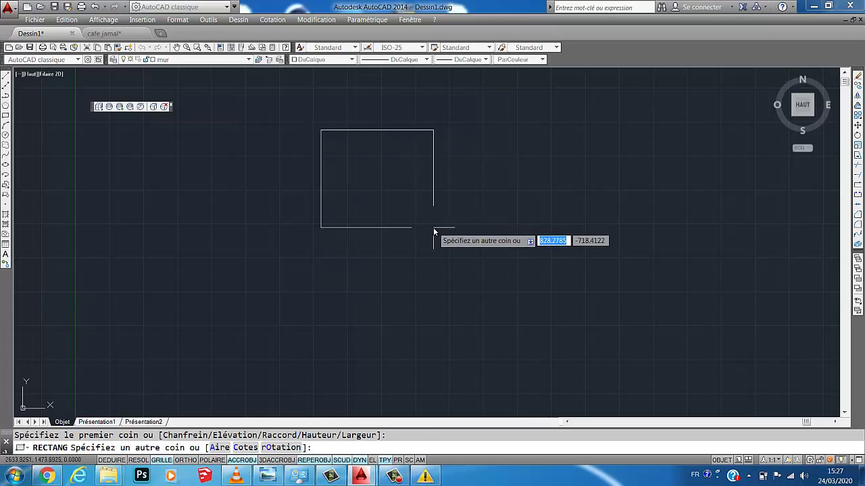
type("9.50")
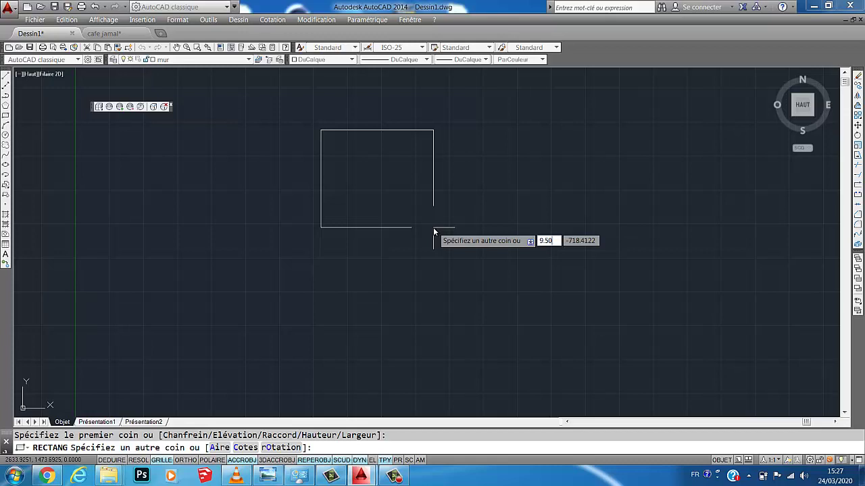
key("Tab")
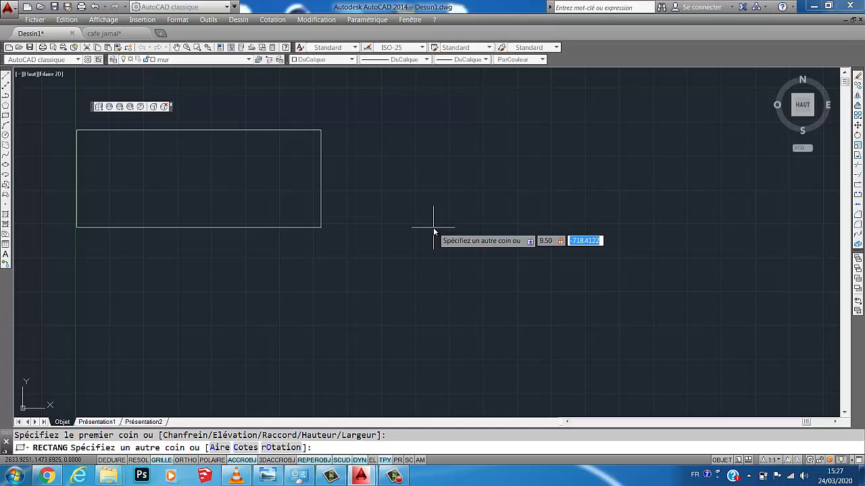
type("15.50")
key("Return")
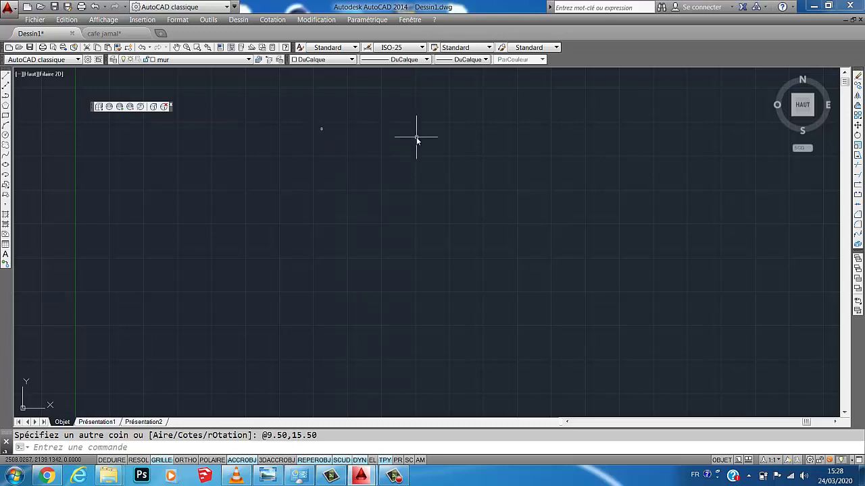
Zoom in on the 9.50 × 15.50 rectangle and pan it to the centre of the view
middle_click_drag(416, 138, 419, 139)
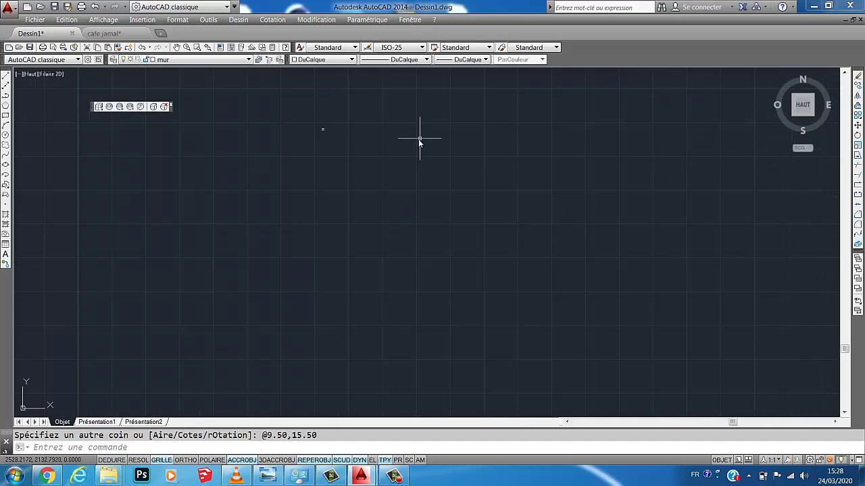
scroll(578, 148, "up", 2)
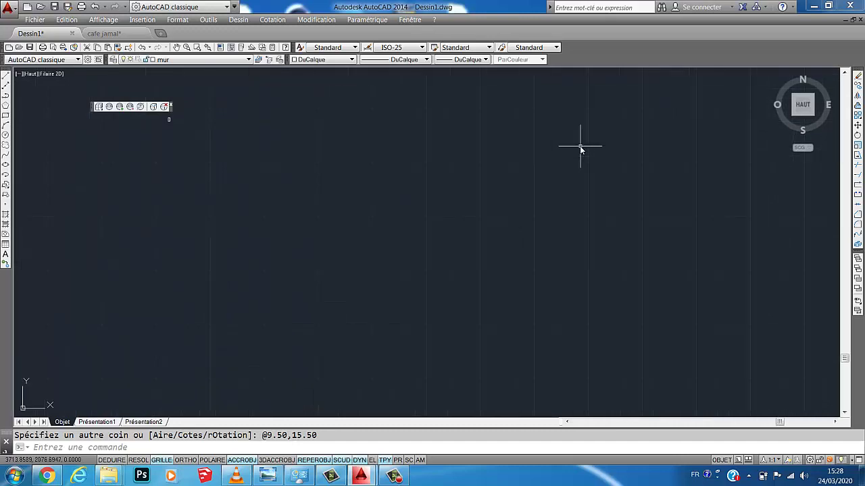
scroll(579, 150, "down", 2)
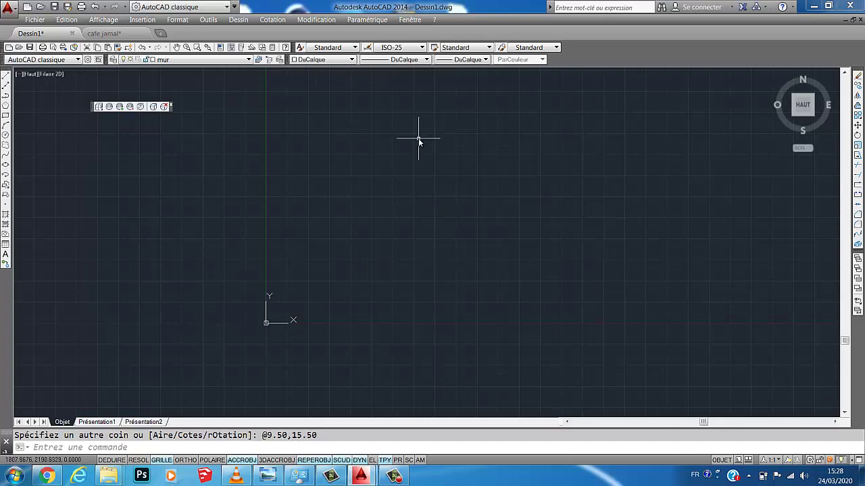
scroll(419, 140, "up", 3)
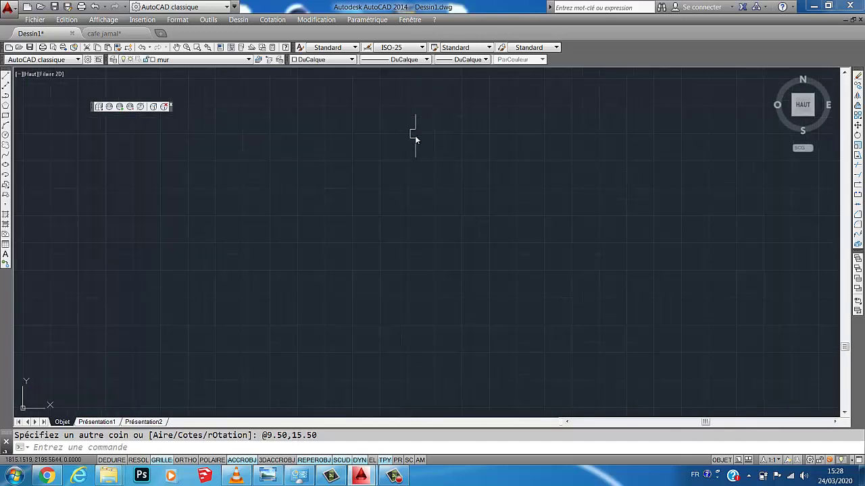
scroll(414, 135, "up", 3)
scroll(410, 135, "up", 2)
scroll(399, 110, "up", 1)
scroll(393, 100, "up", 2)
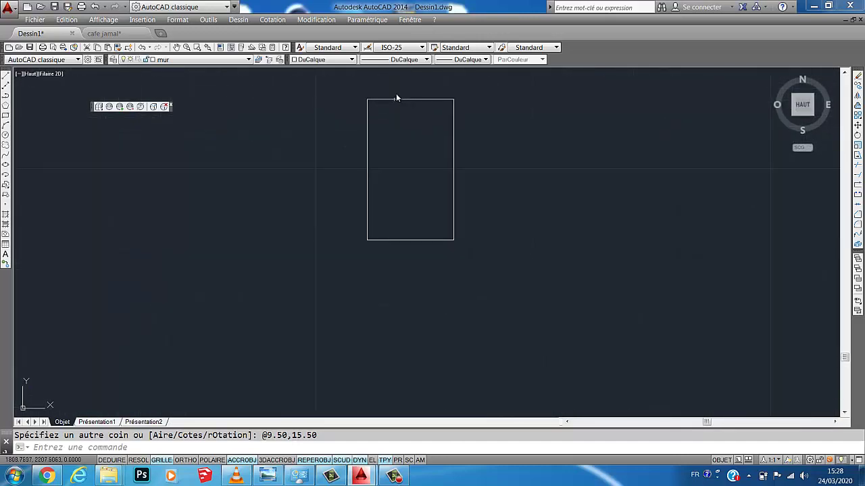
scroll(396, 94, "up", 1)
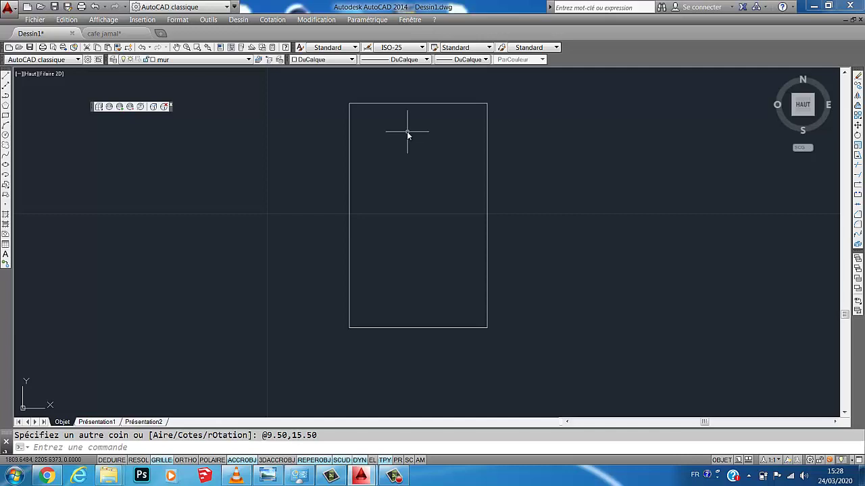
middle_click_drag(434, 204, 345, 223)
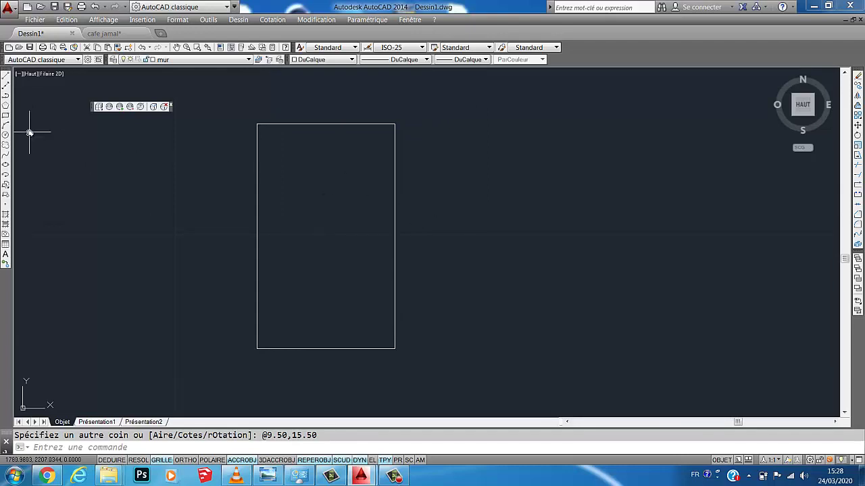
Start a rectangle with its first corner right of the existing one, choosing the Cotes option
left_click(5, 116)
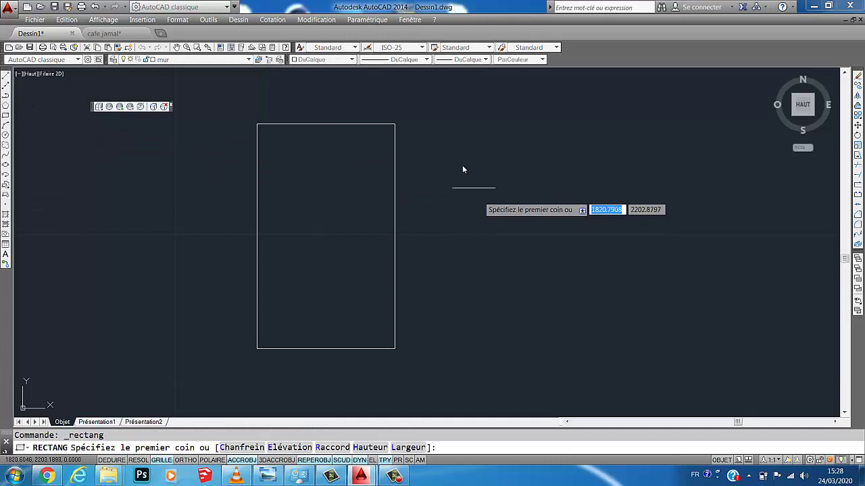
left_click(452, 125)
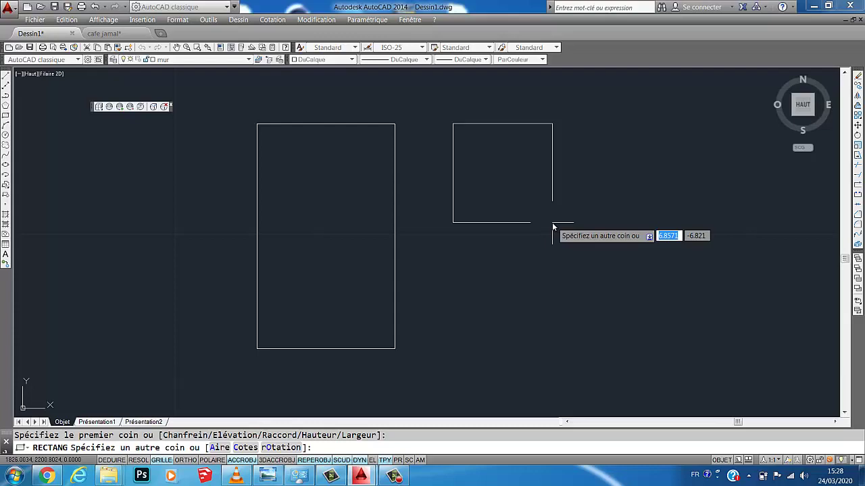
key("Escape")
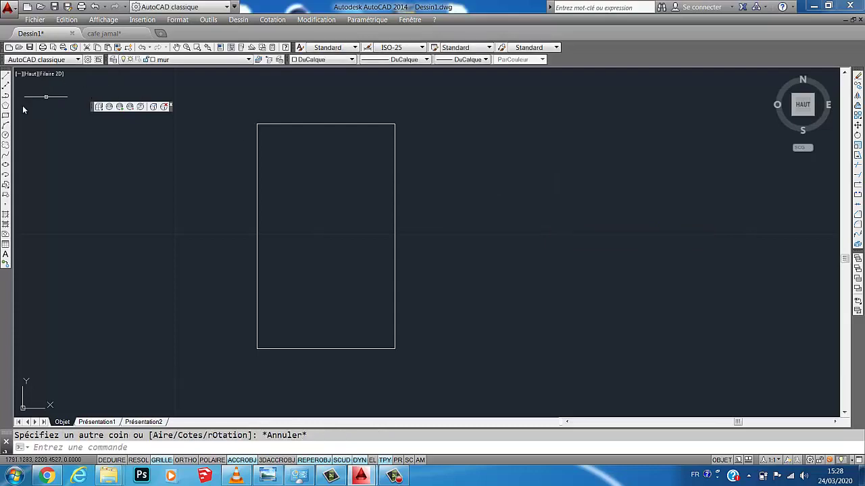
left_click(6, 115)
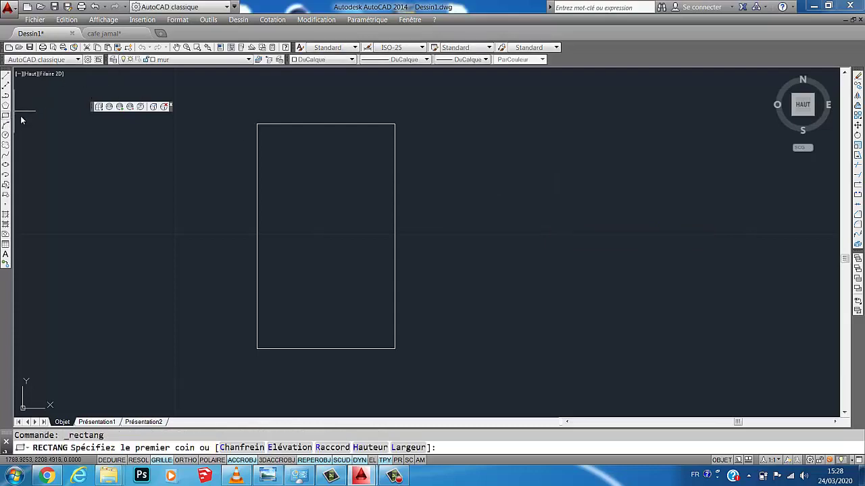
left_click(439, 123)
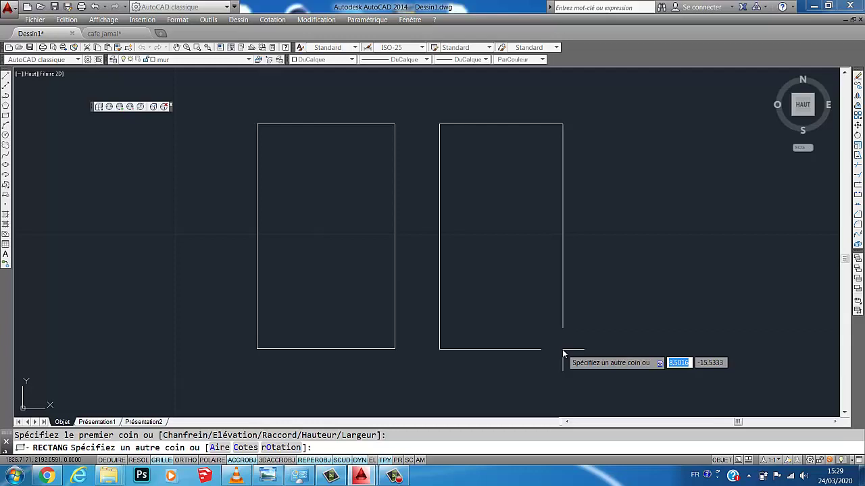
type("c")
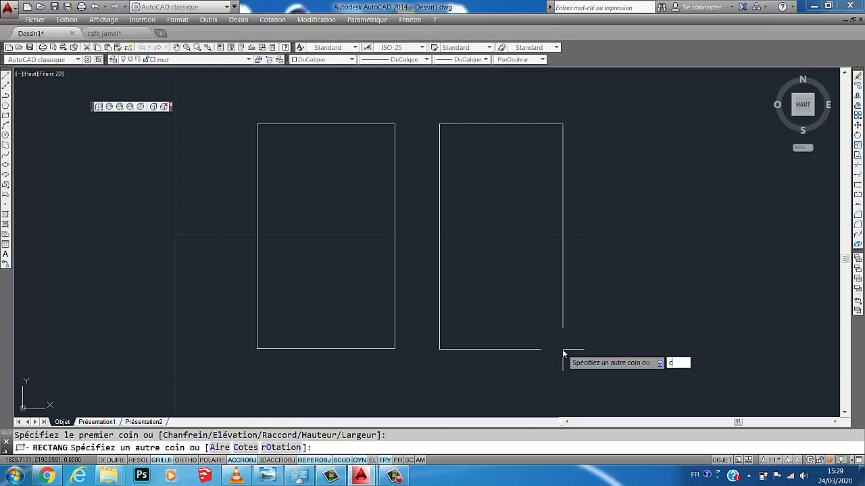
key("Return")
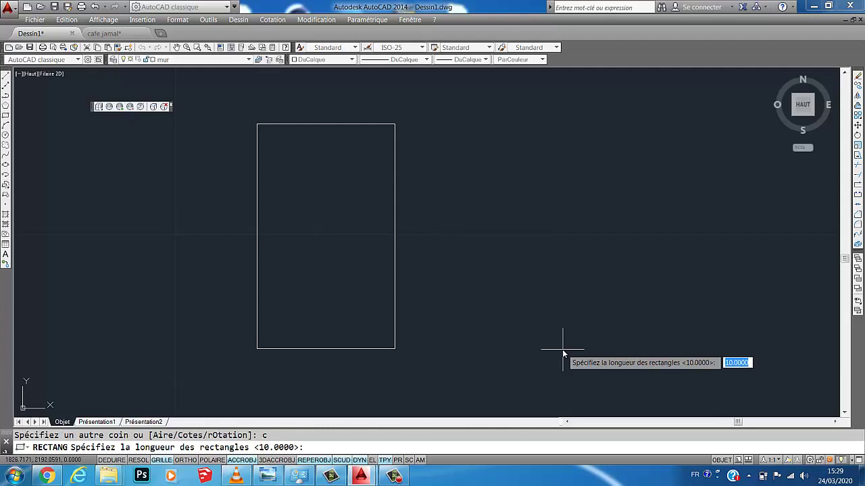
Give it length 9.50 and width 15.50, place it right of the first, and start a selection window
type("9.5")
type("0")
key("Return")
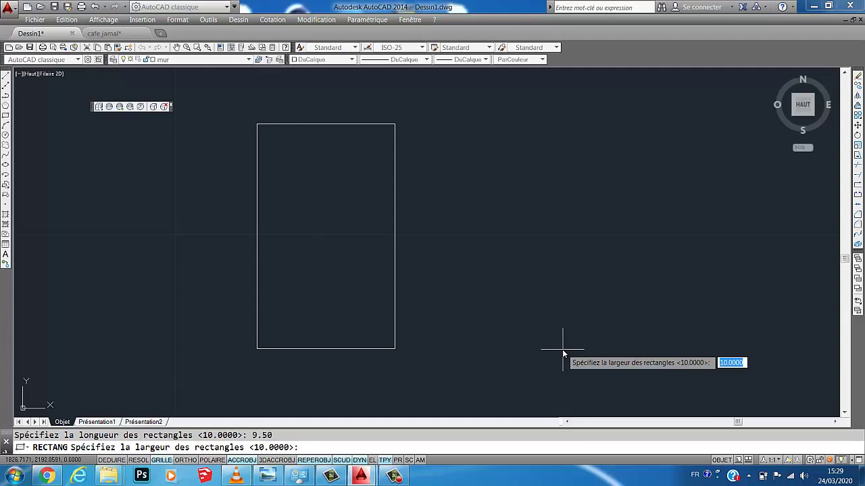
type("15.50")
key("Return")
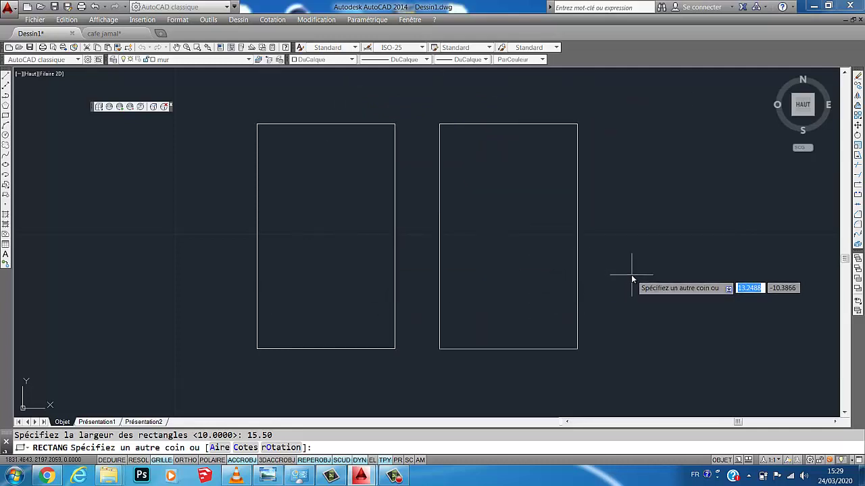
left_click(631, 277)
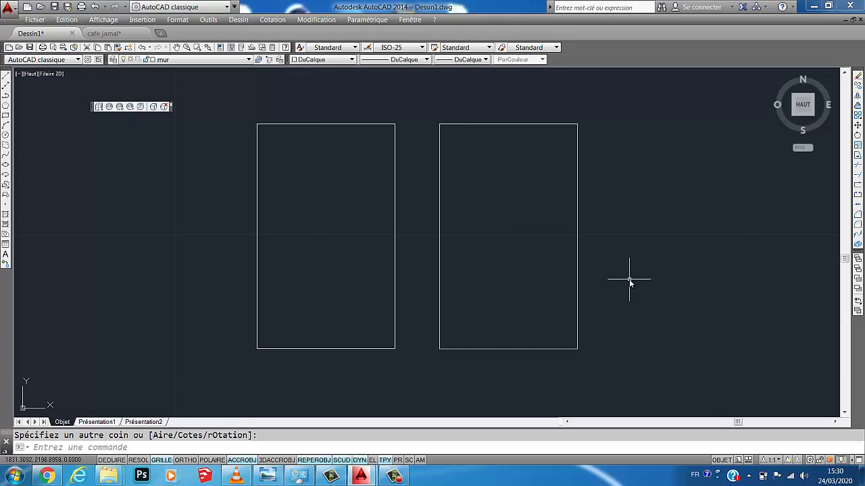
left_click(597, 117)
Delete both rectangles and redraw one from a new corner to @9.50,15.50, centring it in view
left_click(258, 361)
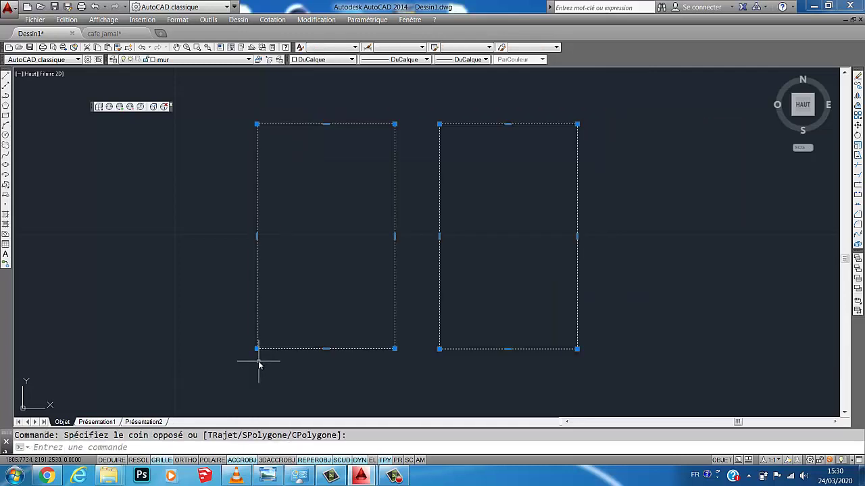
key("Delete")
left_click(5, 115)
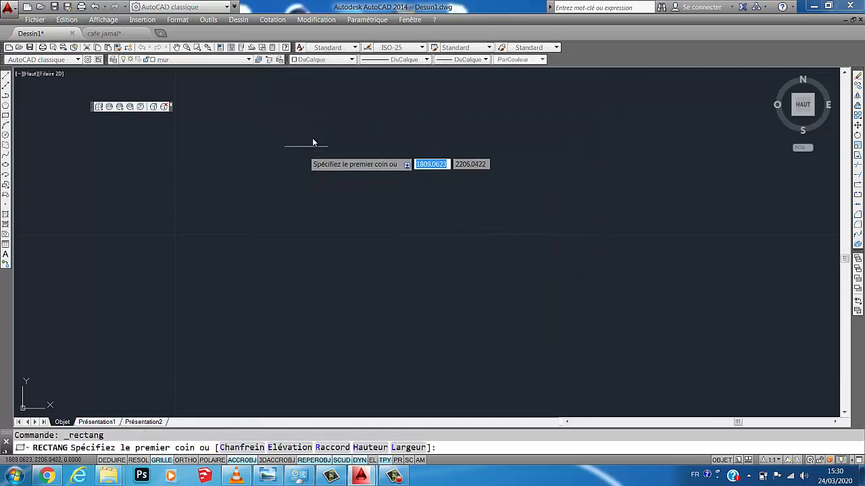
left_click(325, 116)
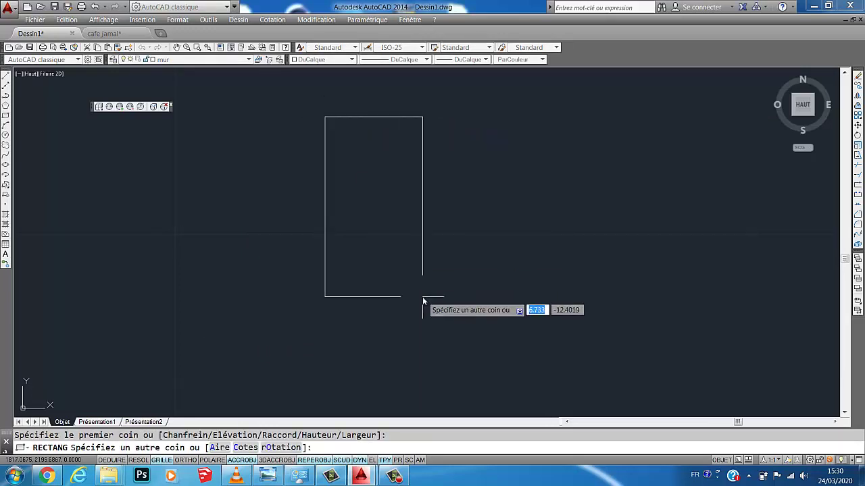
type("9.")
type("50")
key("Tab")
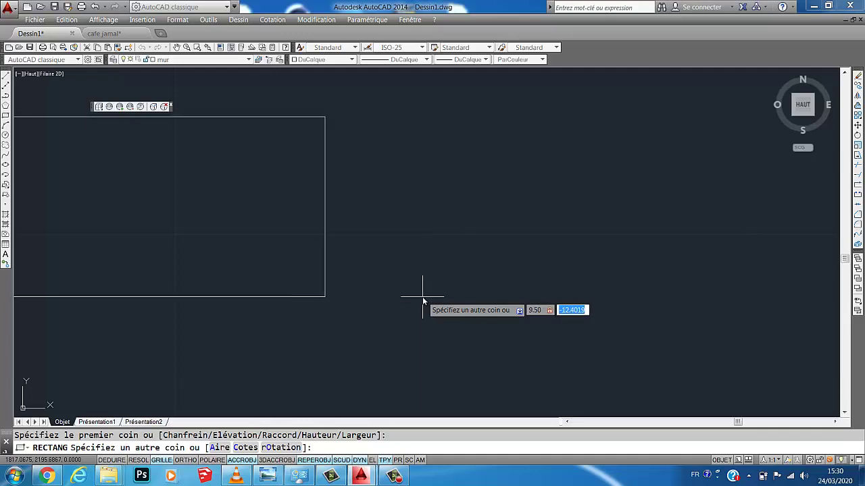
type("15.50")
key("Return")
middle_click_drag(390, 218, 358, 283)
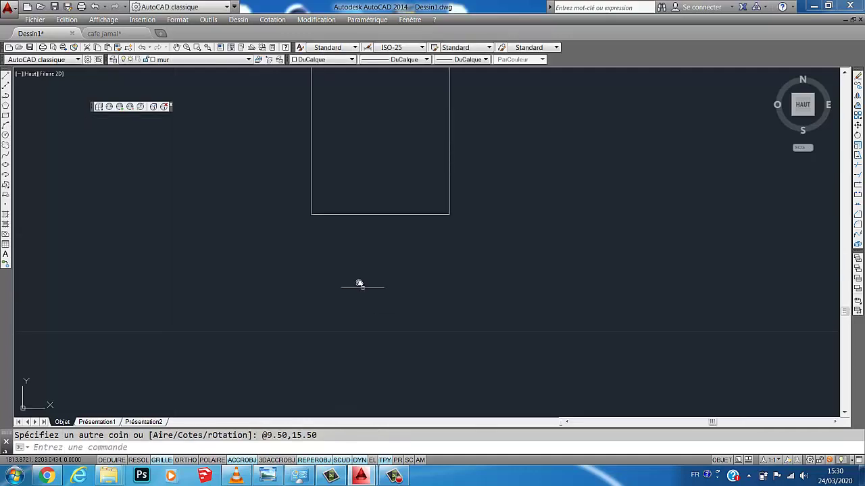
scroll(377, 280, "down", 2)
scroll(385, 222, "up", 2)
middle_click_drag(395, 236, 379, 233)
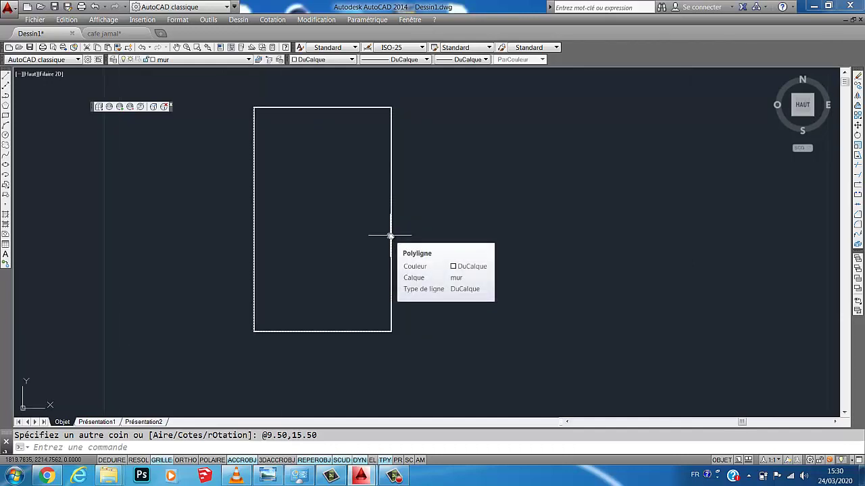
Draw a second rectangle right of the first using Cotes, length 9.50 and width 15.50
left_click(5, 116)
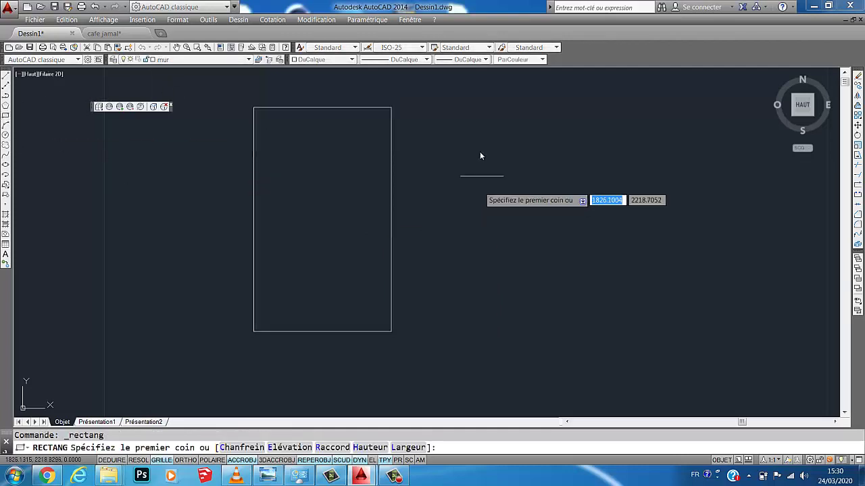
left_click(438, 106)
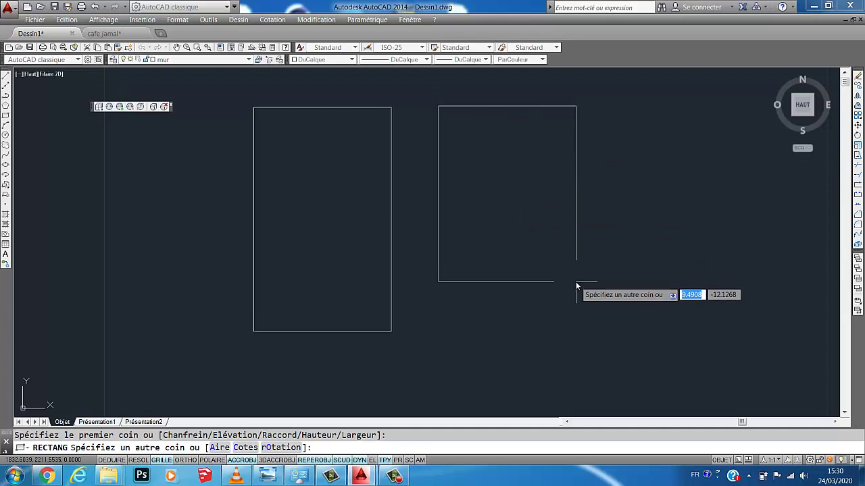
type("c")
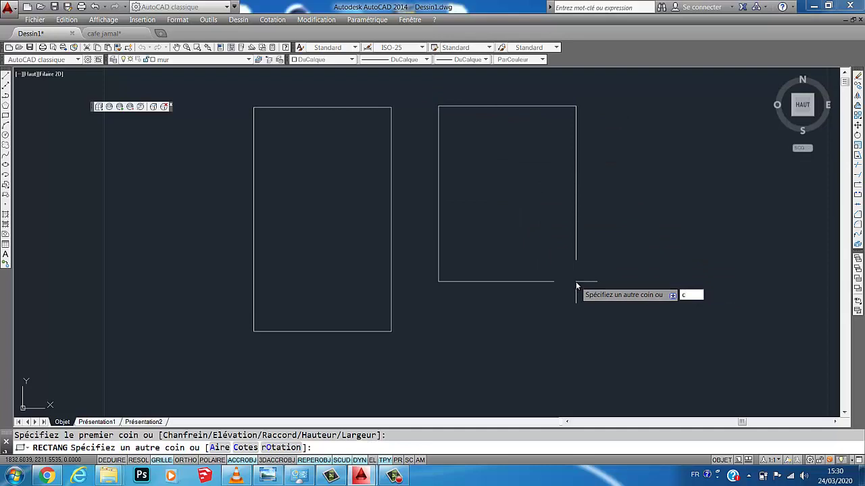
key("Return")
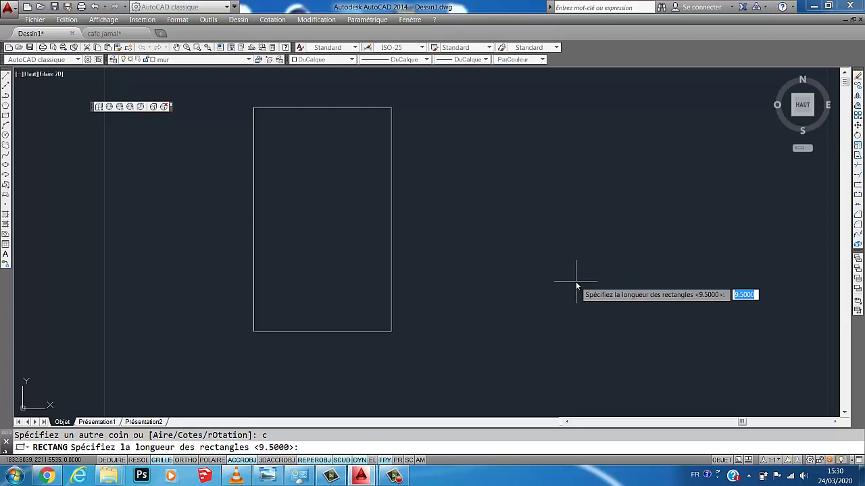
type("9.")
type("50")
key("Return")
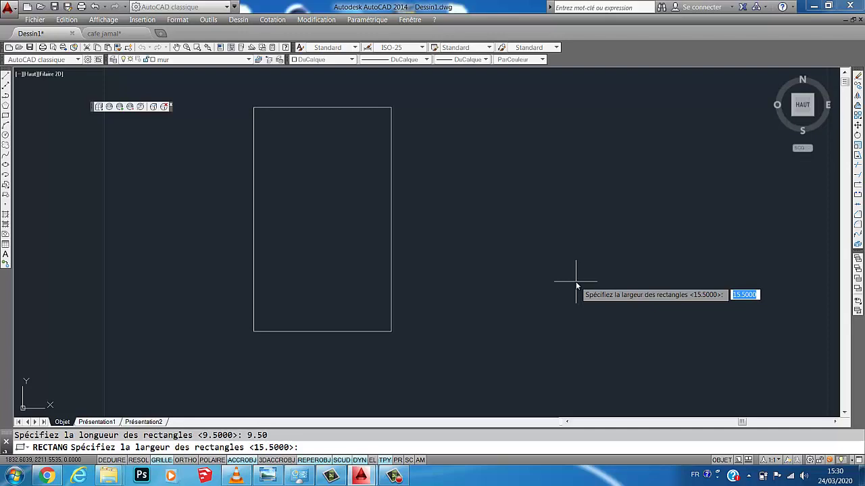
type("15.")
type("50")
key("Return")
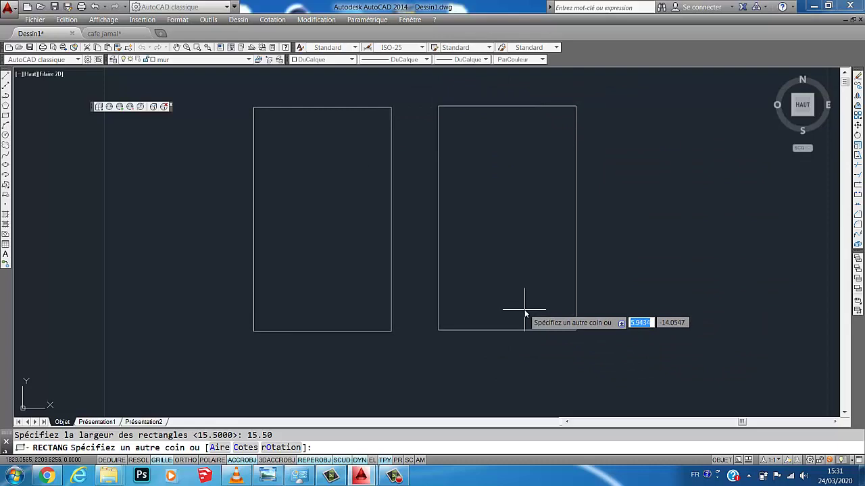
left_click(525, 313)
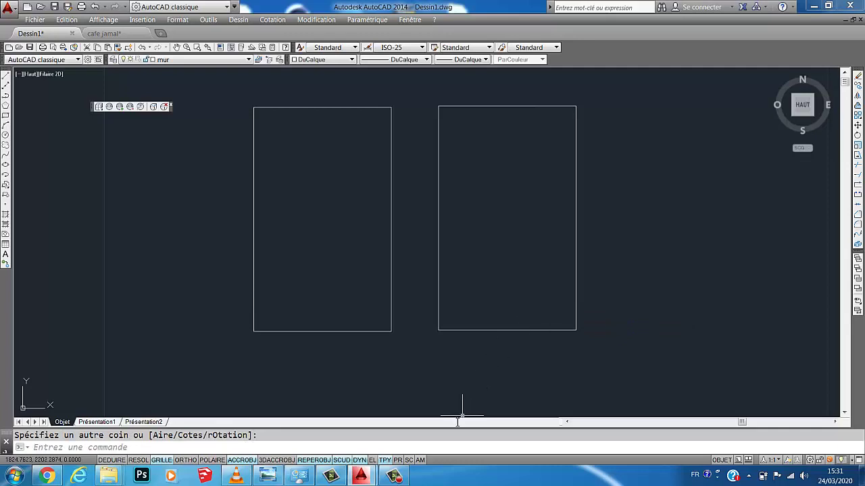